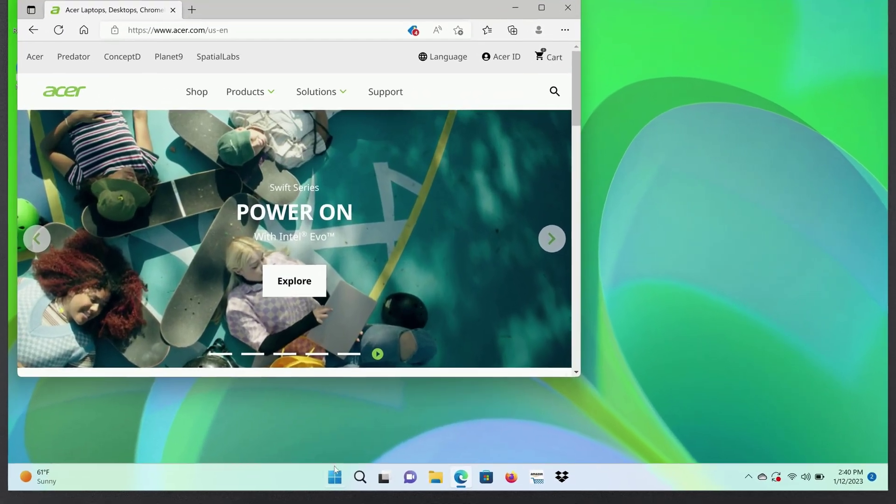
- Search 'snipping' from the Start menu and launch Snipping Tool over the Acer page
left_click(335, 476)
type("snipping")
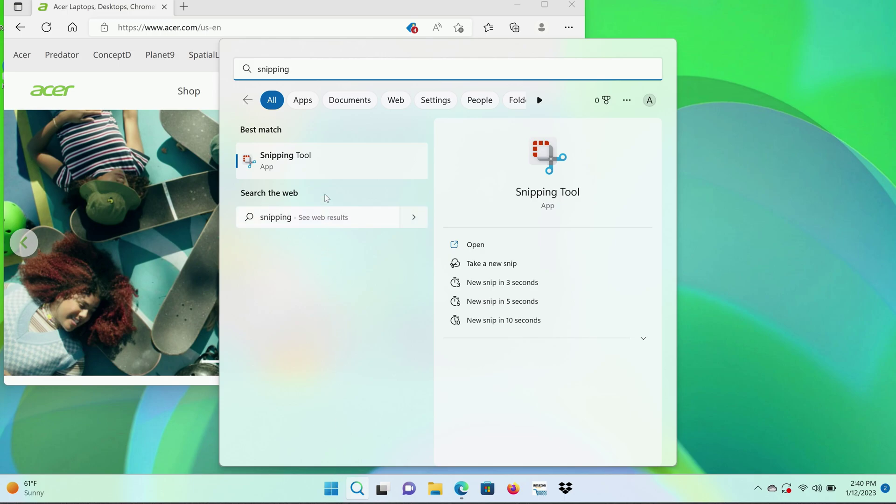
left_click(326, 156)
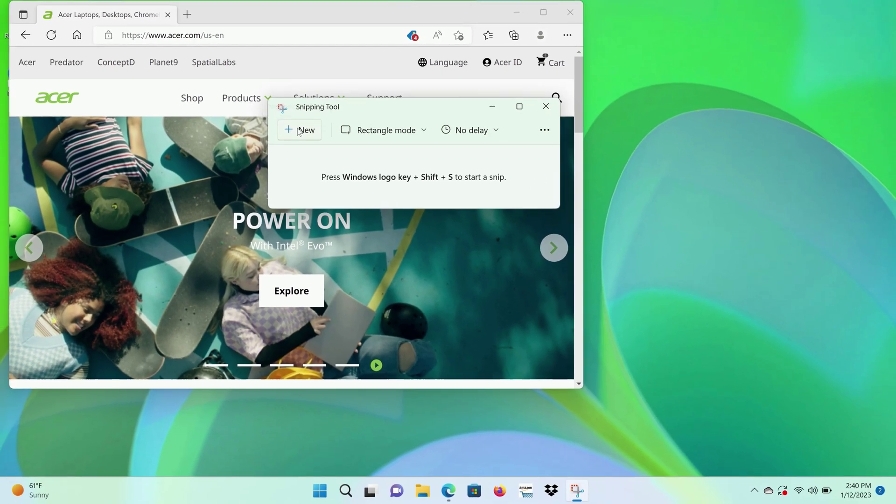
- Take a new rectangle snip of the Acer banner's POWER ON area and Explore button
left_click(291, 168)
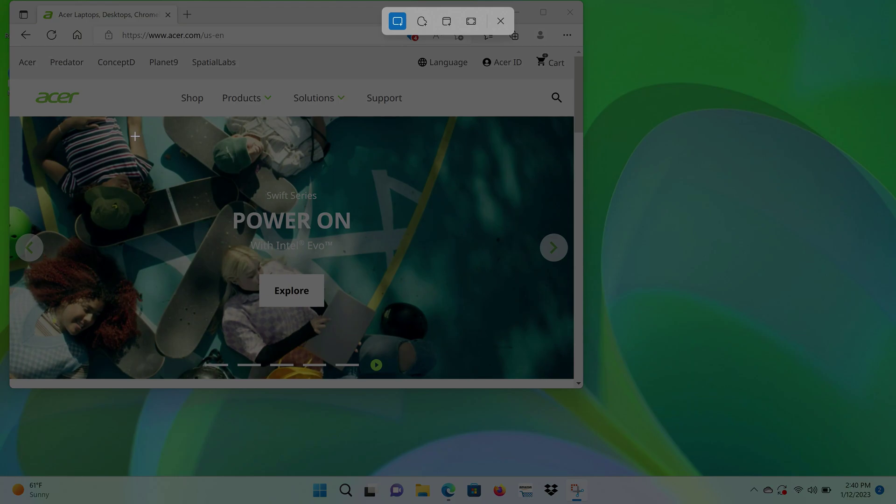
left_click_drag(135, 136, 472, 342)
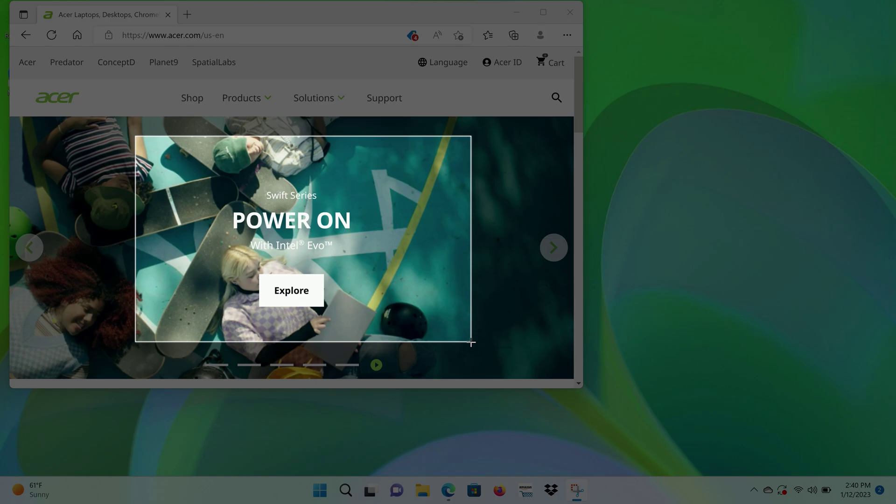
left_click_drag(471, 342, 471, 342)
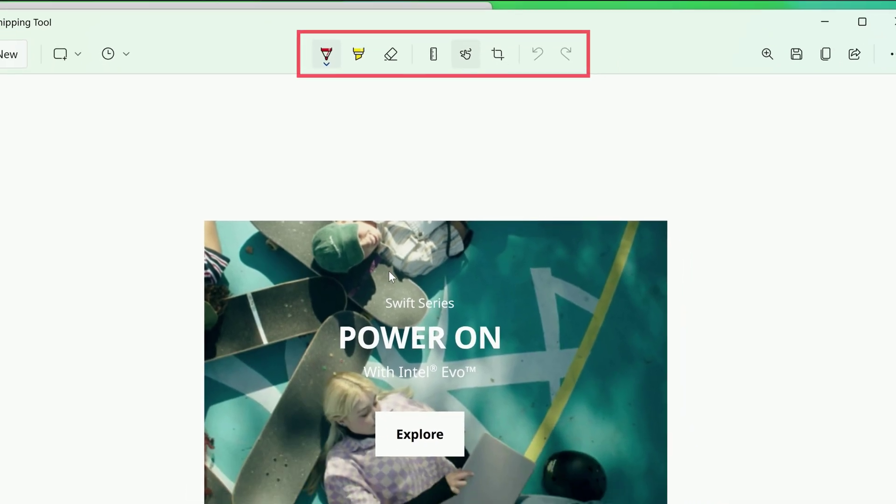
- Draw a red ballpoint loop around 'Swift Series', then a yellow highlighter stroke across 'POWER'
left_click_drag(404, 384, 412, 430)
left_click_drag(392, 287, 427, 257)
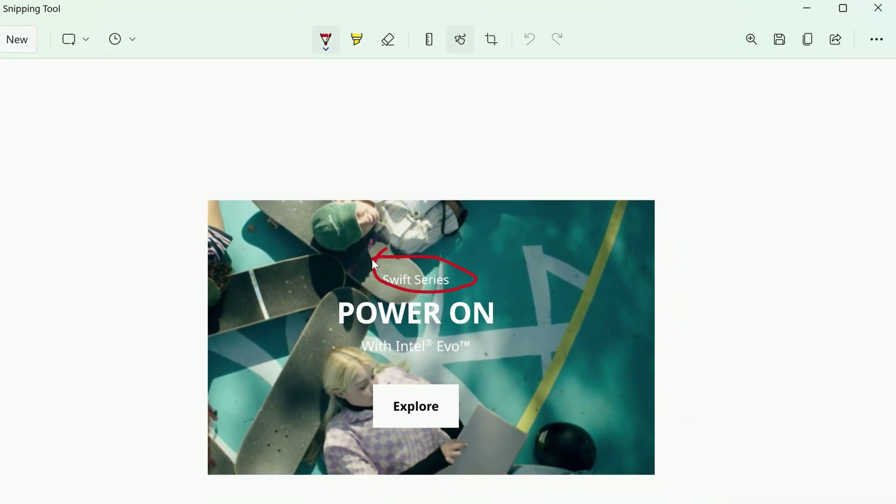
left_click_drag(372, 260, 370, 251)
left_click(361, 43)
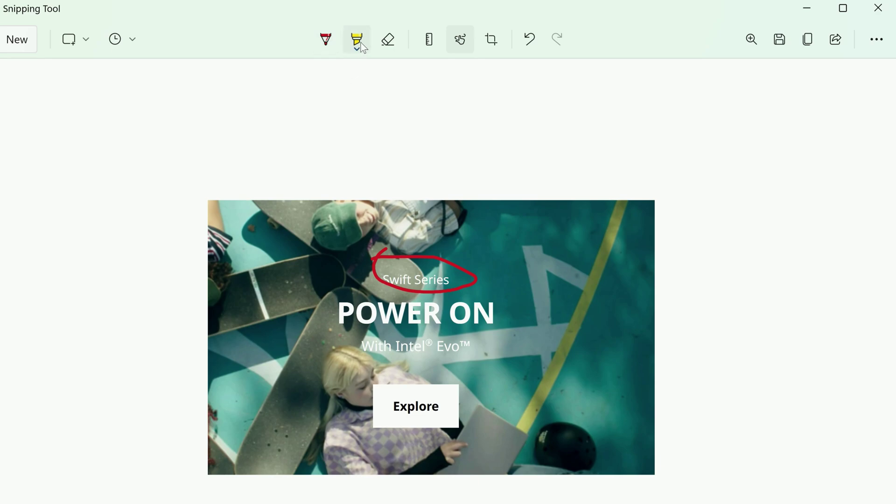
left_click_drag(334, 305, 435, 303)
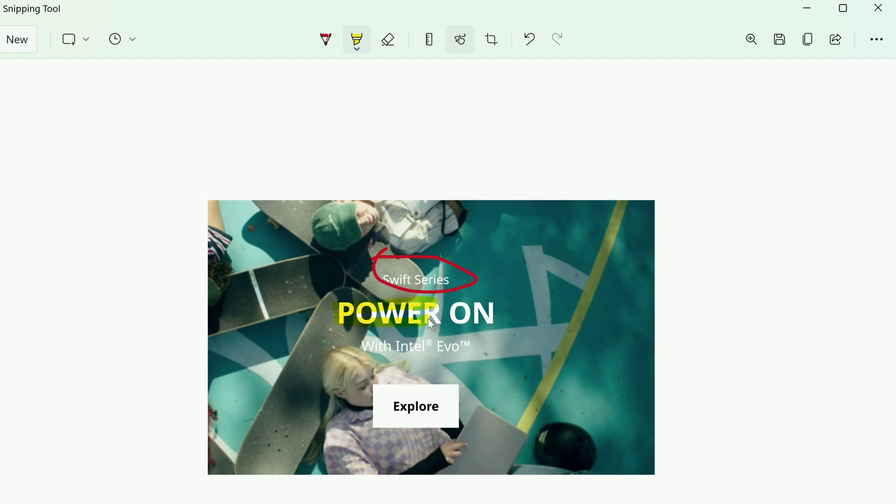
- Try the ruler and protractor, put them away, and toggle Touch writing off and on
left_click(431, 46)
left_click(430, 47)
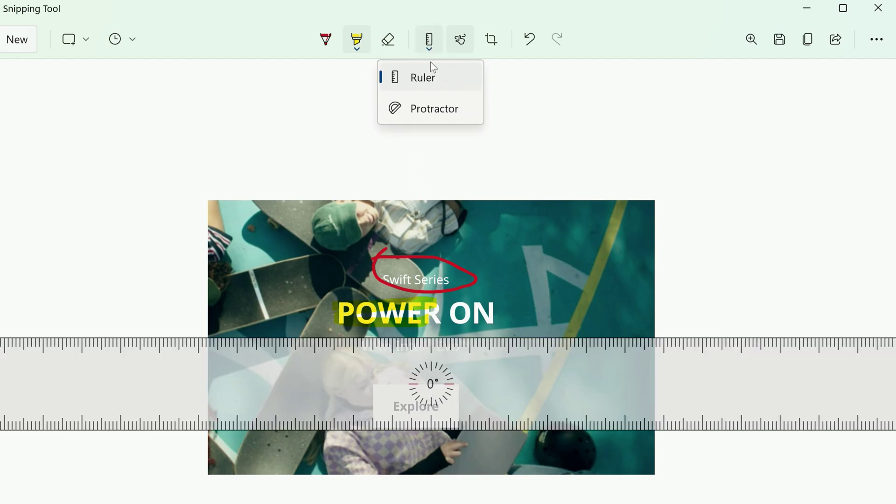
left_click(432, 74)
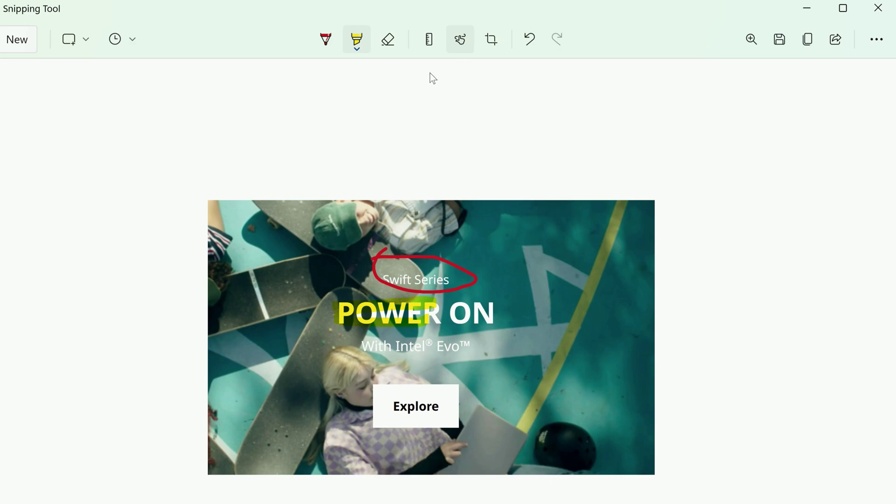
left_click(458, 41)
left_click(459, 41)
- Crop the snip by pulling its right edge inward and confirm the crop
left_click(492, 40)
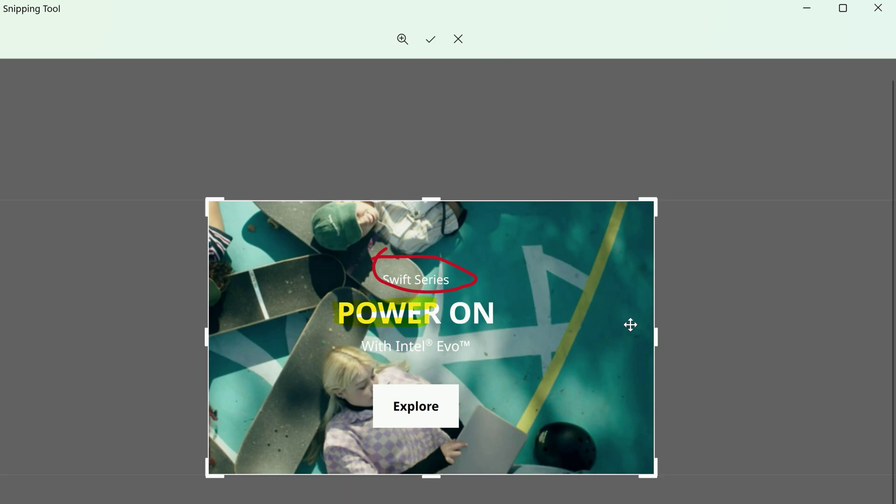
left_click_drag(656, 334, 603, 336)
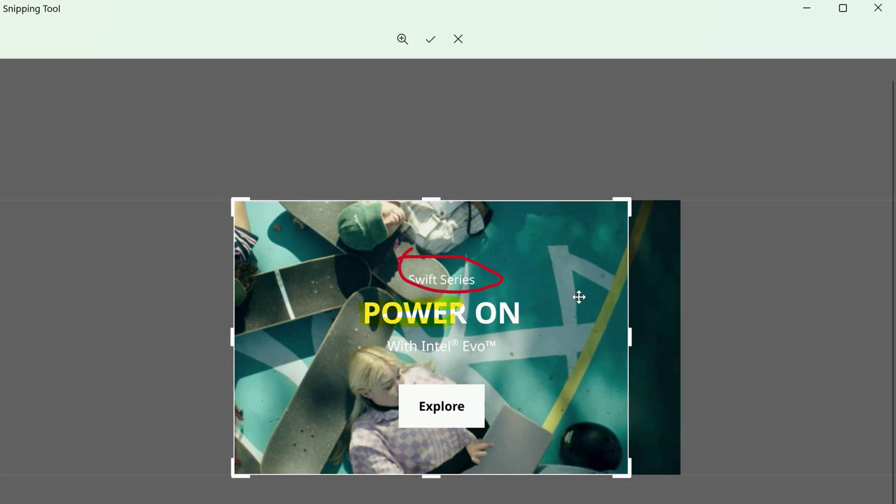
left_click(431, 40)
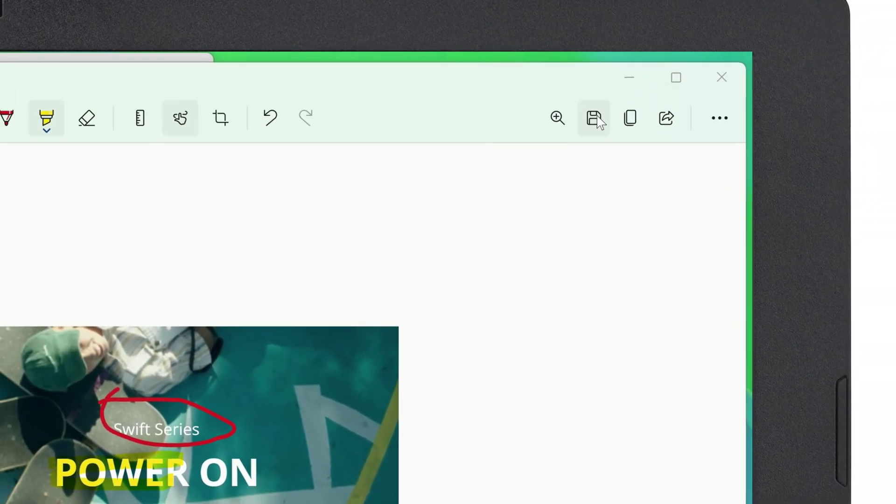
- Save the annotated snip as a PNG in Pictures and copy it to the clipboard
left_click(512, 121)
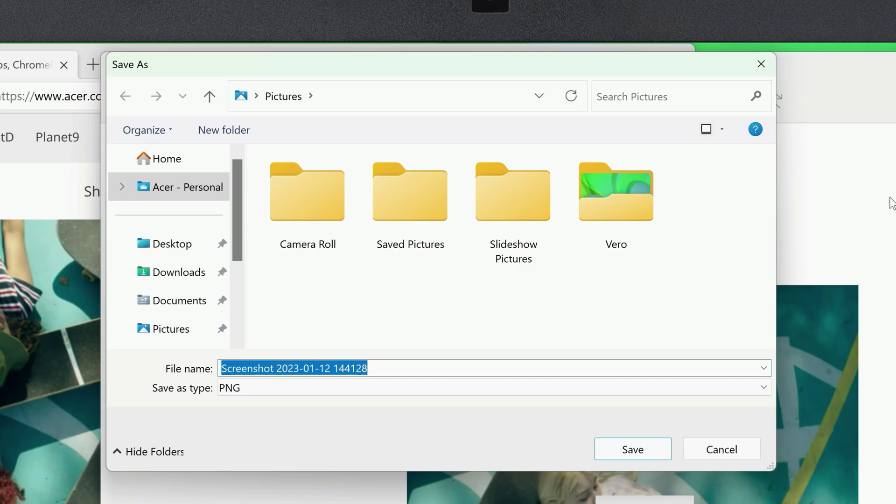
left_click(663, 447)
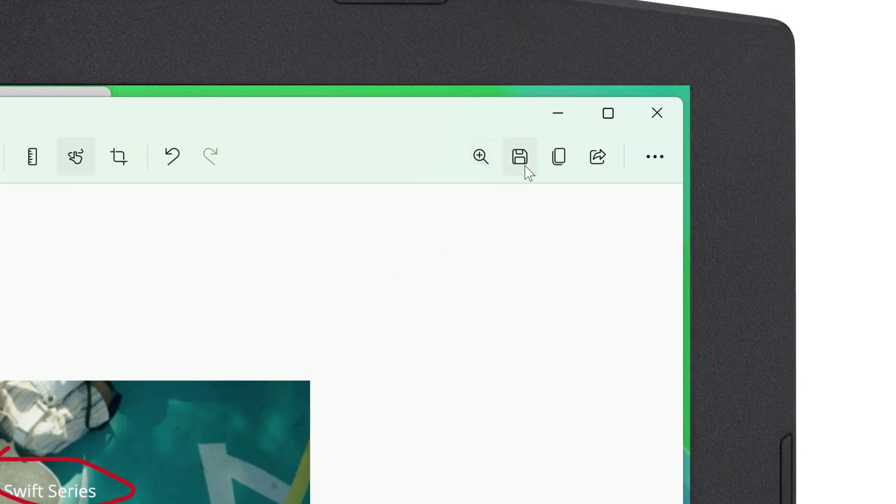
left_click(549, 163)
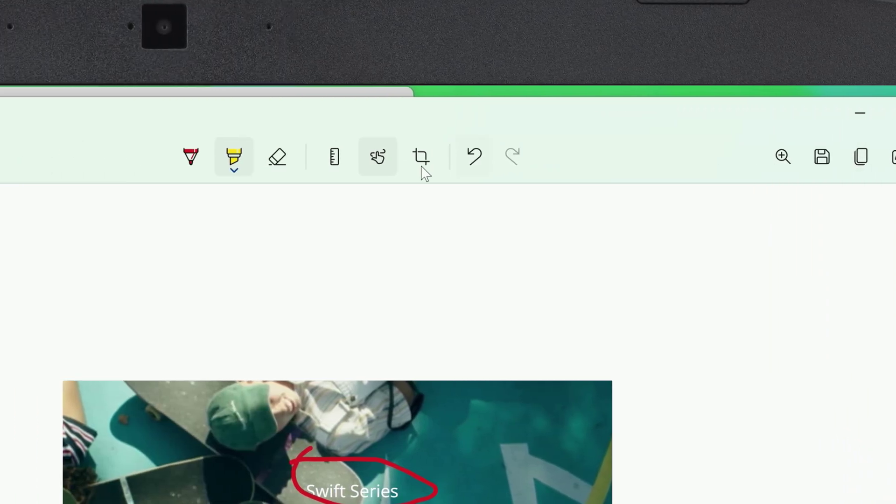
- Switch to Window mode and snip the Edge window showing the Acer homepage
left_click(290, 163)
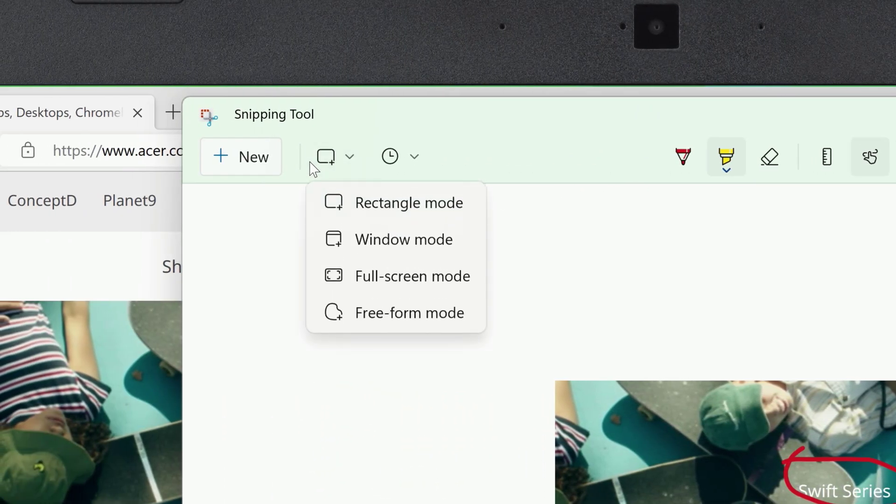
left_click(396, 245)
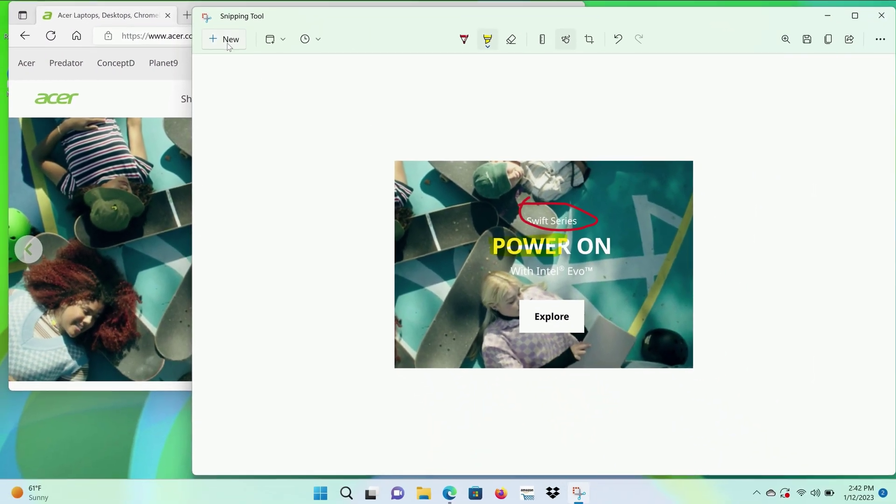
left_click(227, 42)
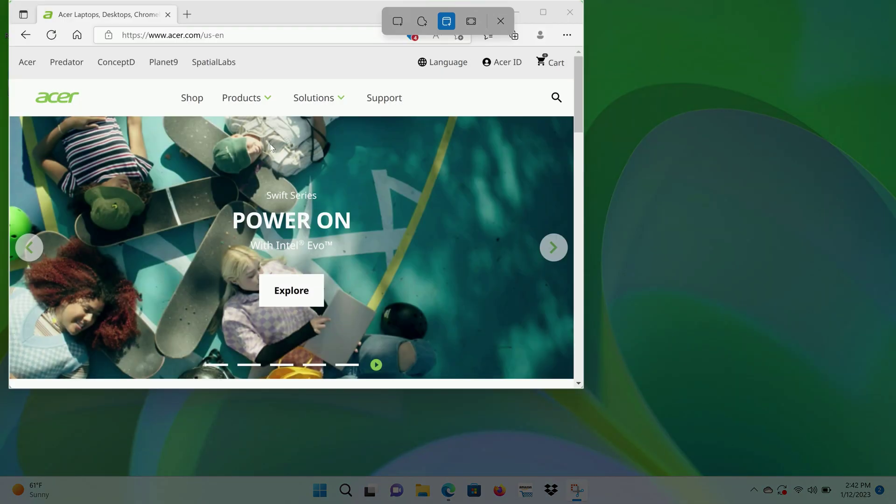
left_click(270, 148)
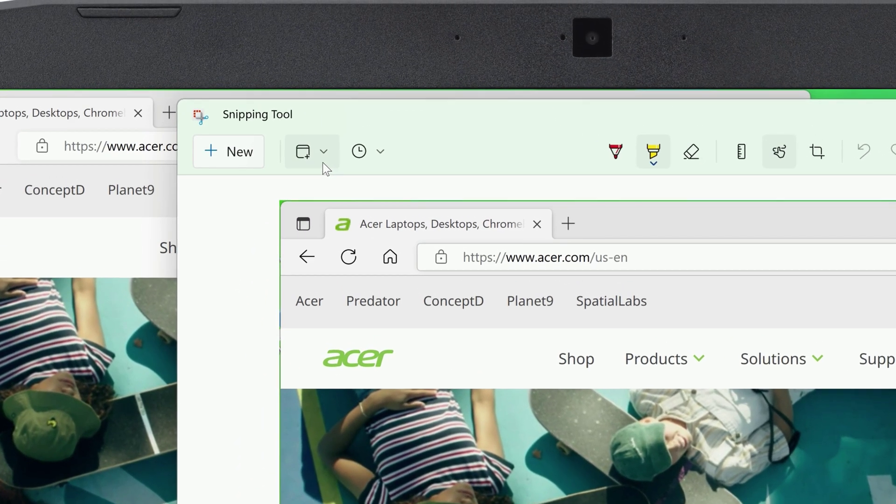
- Switch to Full-screen mode and take a snip of the whole desktop
left_click(319, 148)
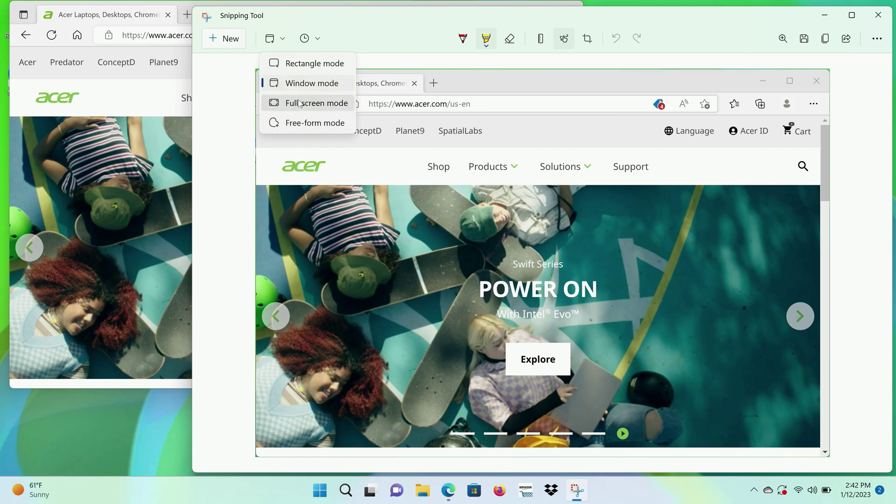
left_click(316, 148)
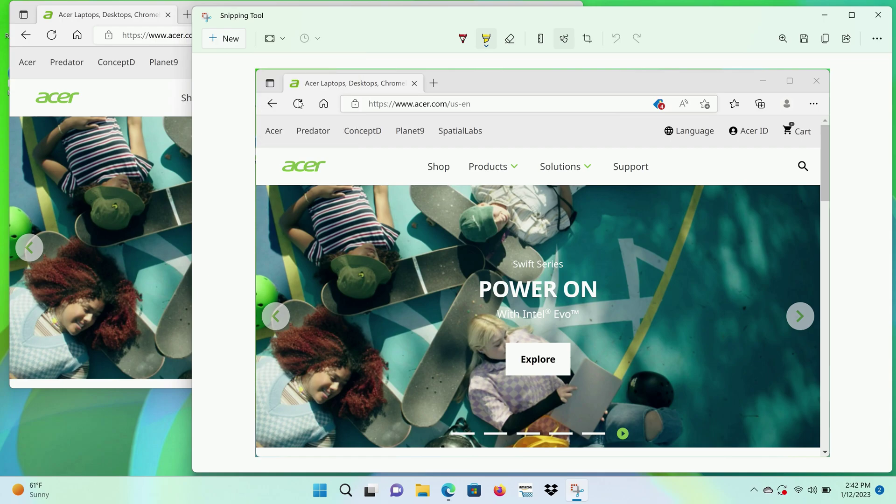
left_click(233, 46)
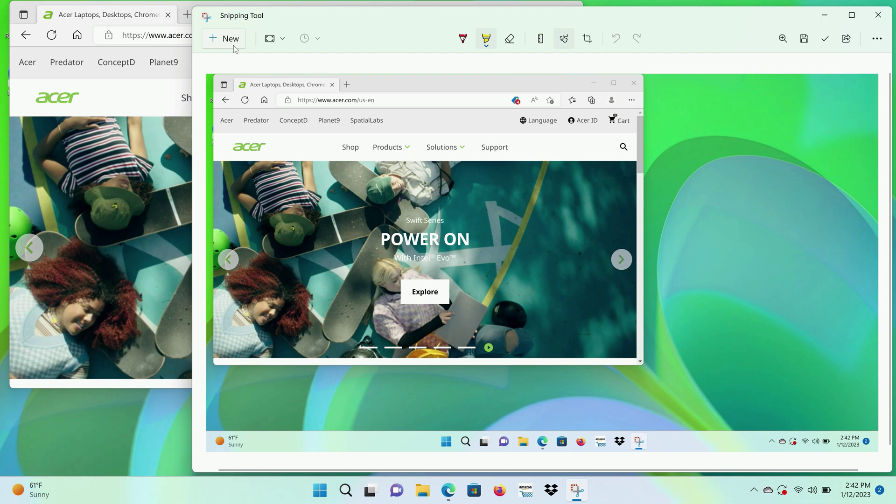
- Switch to Free-form mode and trace a snip around the POWER ON banner
left_click(270, 40)
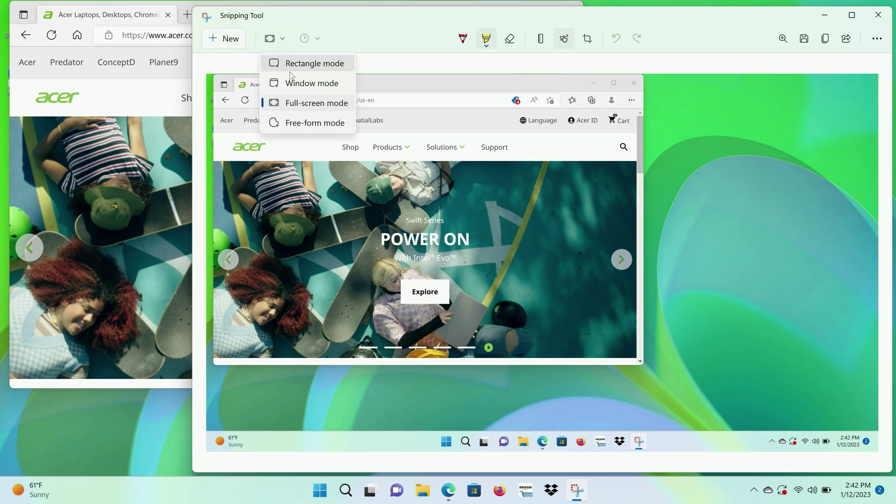
left_click(292, 125)
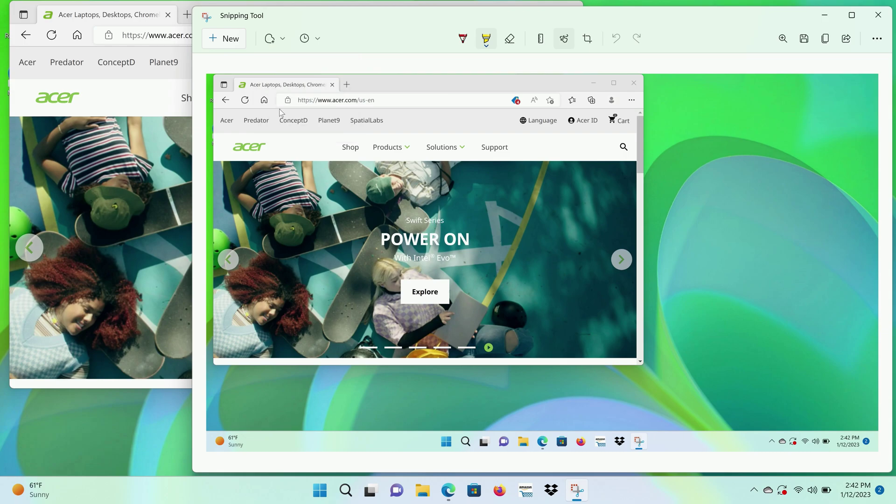
left_click(226, 39)
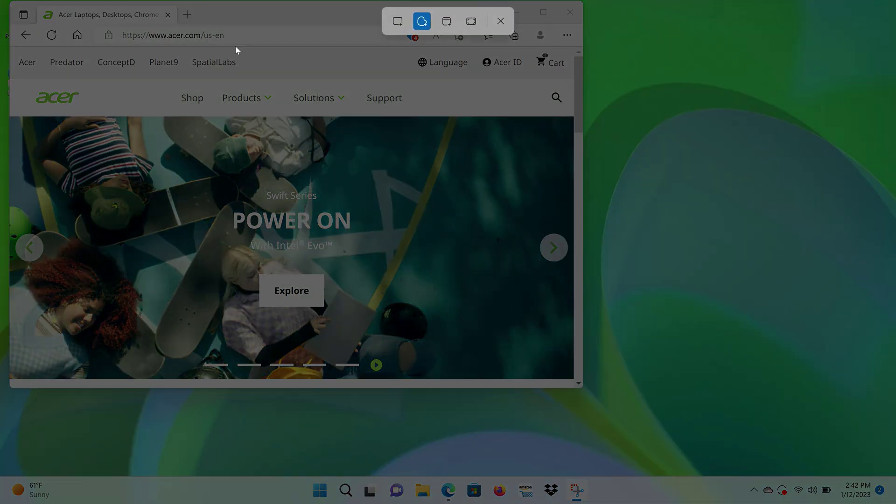
mouse_move(235, 45)
left_mouse_down()
mouse_move(200, 57)
mouse_move(135, 184)
mouse_move(382, 363)
mouse_move(533, 200)
mouse_move(285, 51)
mouse_move(222, 50)
left_mouse_up()
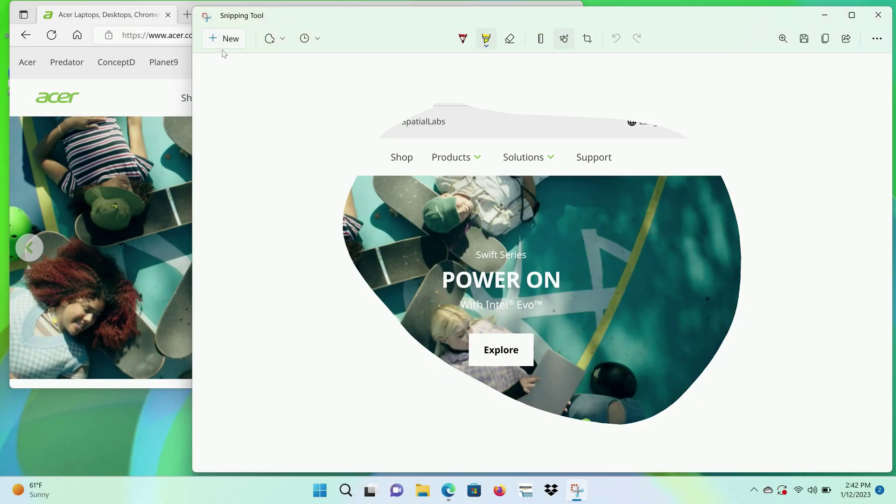
- Set Rectangle mode with a 5-second delay and snip the Acer URL and top links around Planet9
left_click(278, 40)
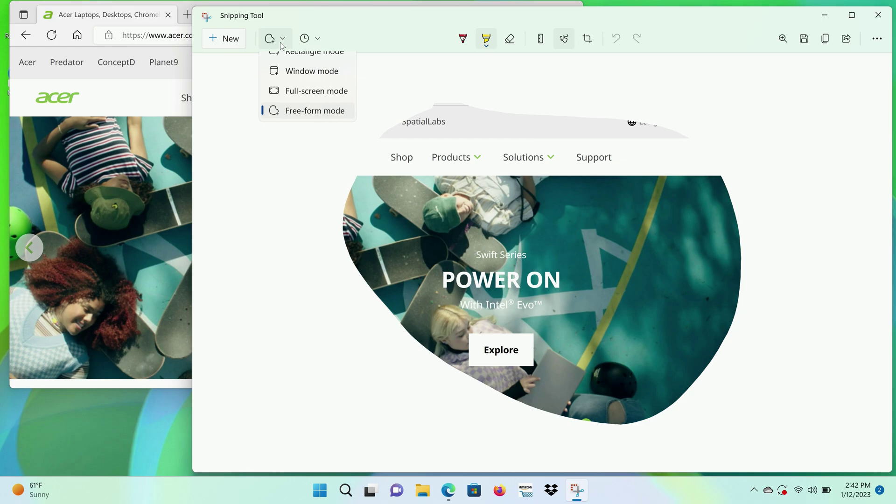
left_click(289, 61)
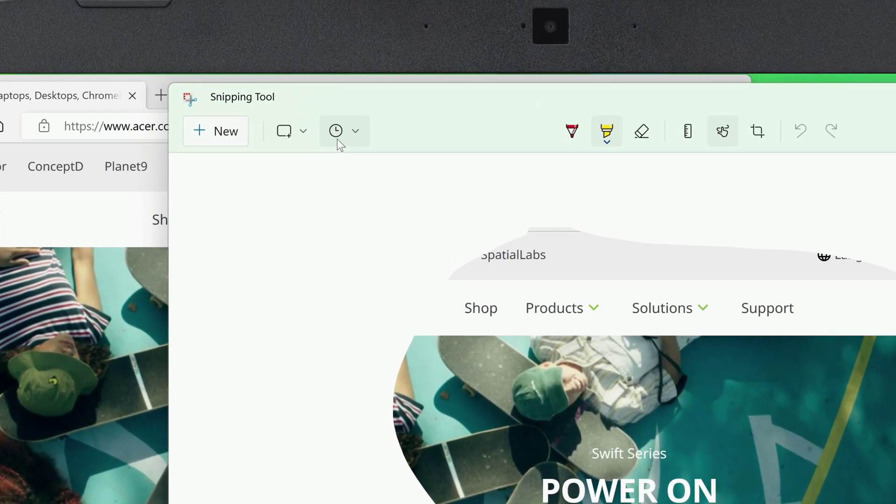
left_click(338, 140)
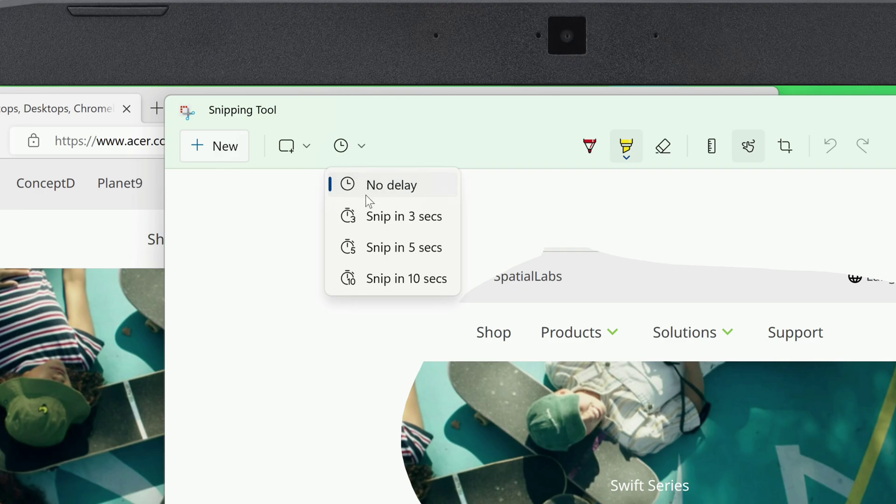
left_click(371, 251)
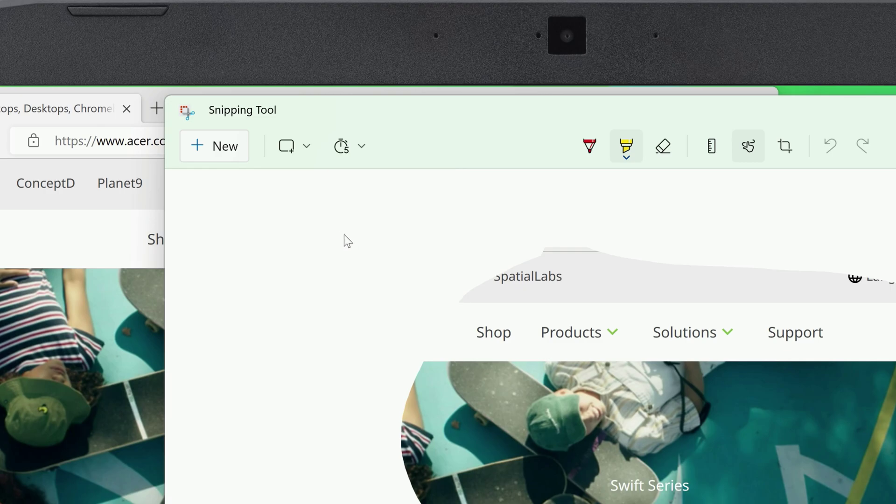
left_click(234, 159)
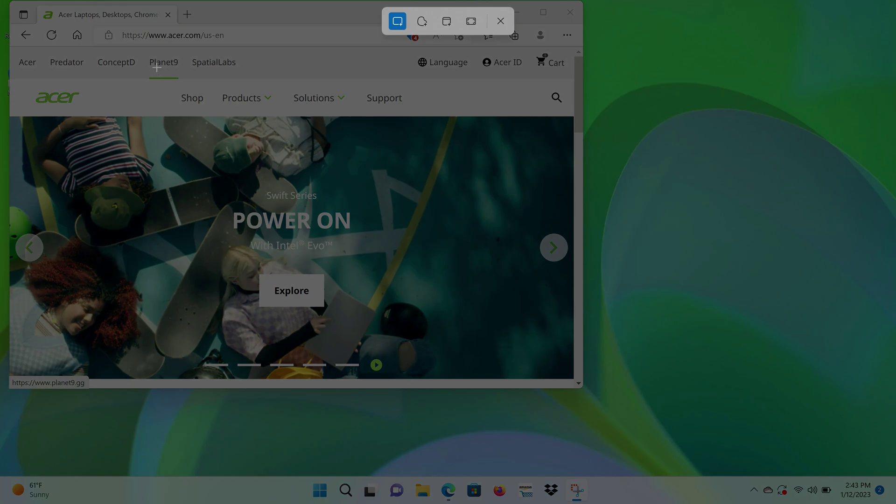
left_click_drag(77, 28, 256, 100)
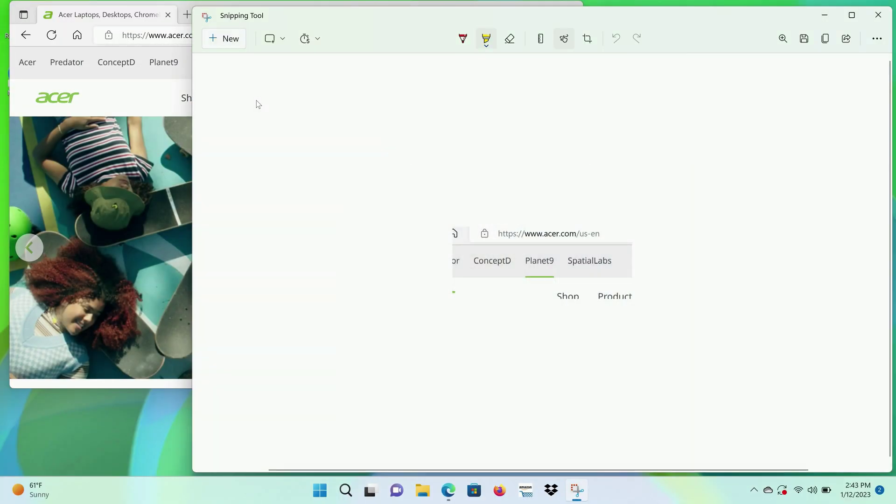